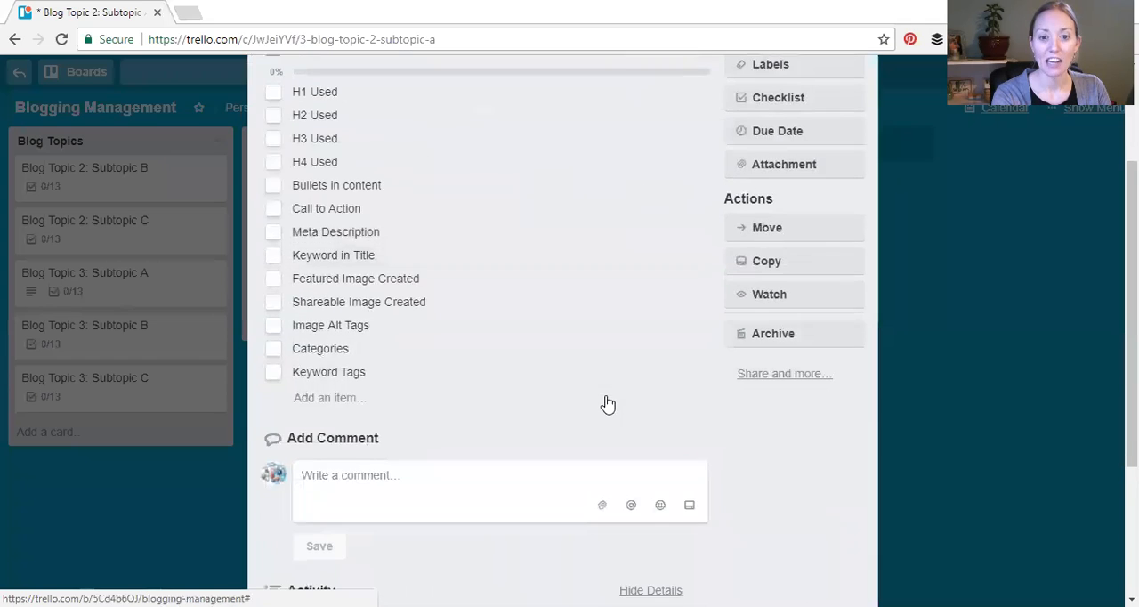
Check off H1 Used through Bullets in content in the Blog Topic 2: Subtopic A card's SEO checklist, and close the card
scroll(490, 213, "up", 2)
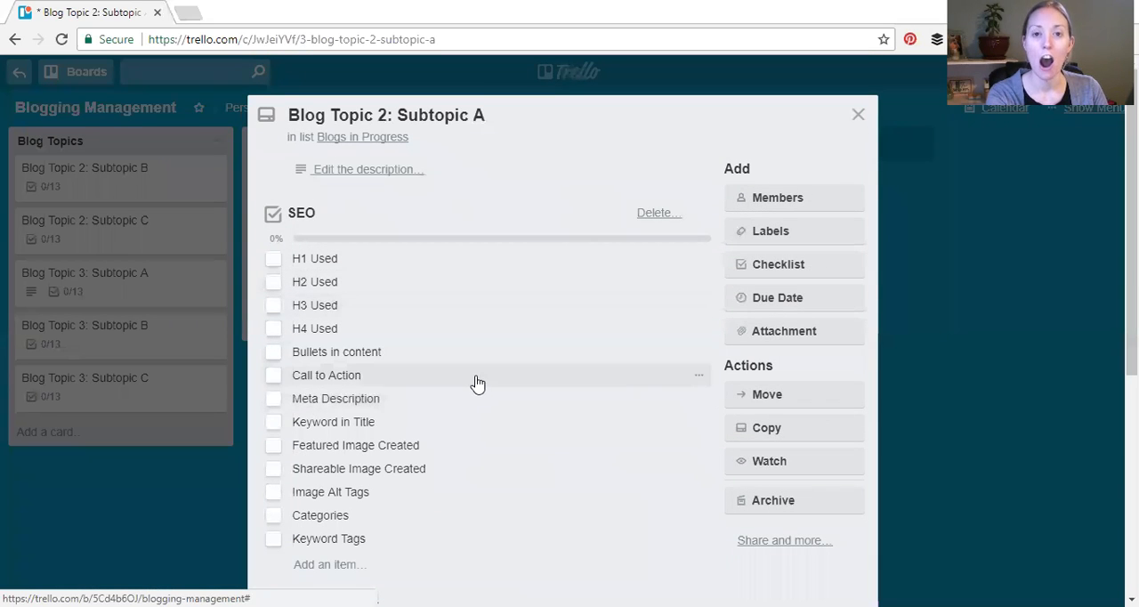
scroll(501, 360, "down", 1)
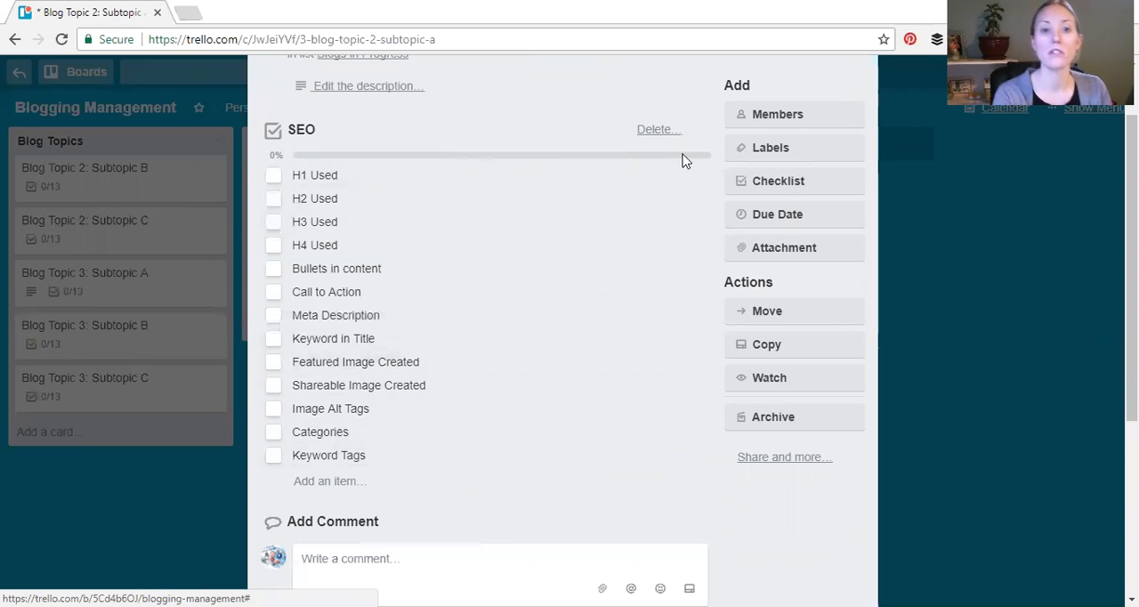
left_click(326, 175)
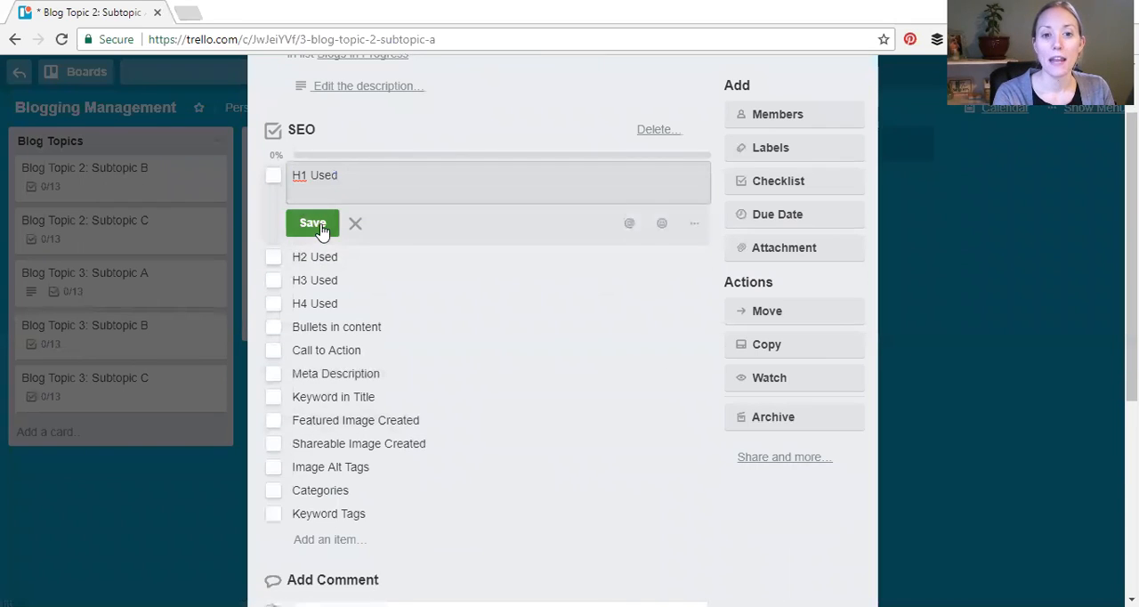
left_click(320, 228)
left_click(273, 175)
left_click(273, 198)
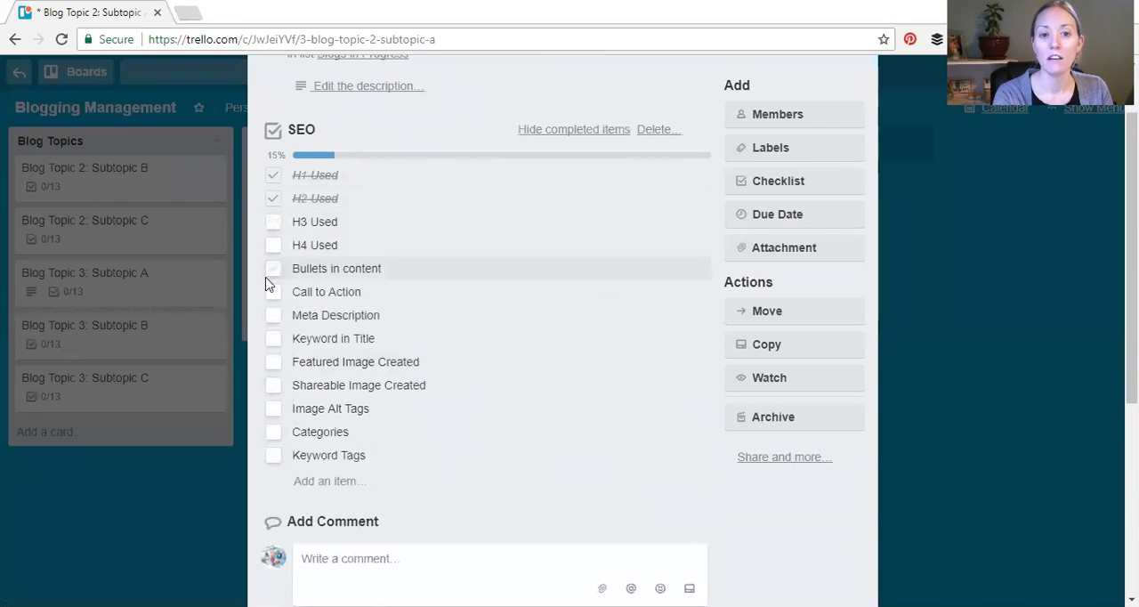
left_click(274, 222)
left_click(274, 246)
left_click(273, 268)
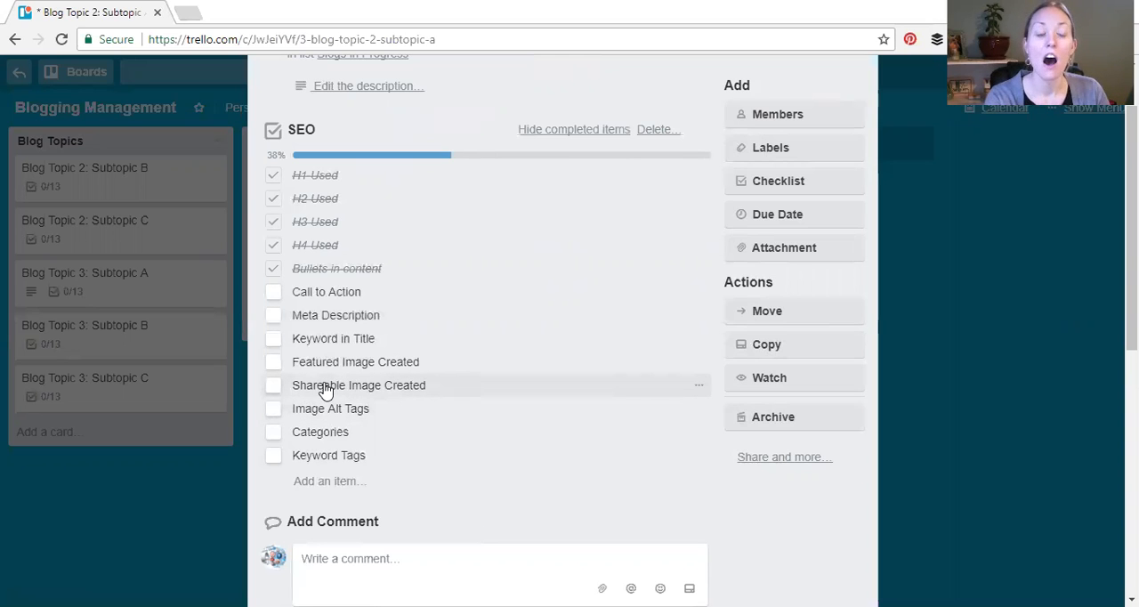
left_click(183, 505)
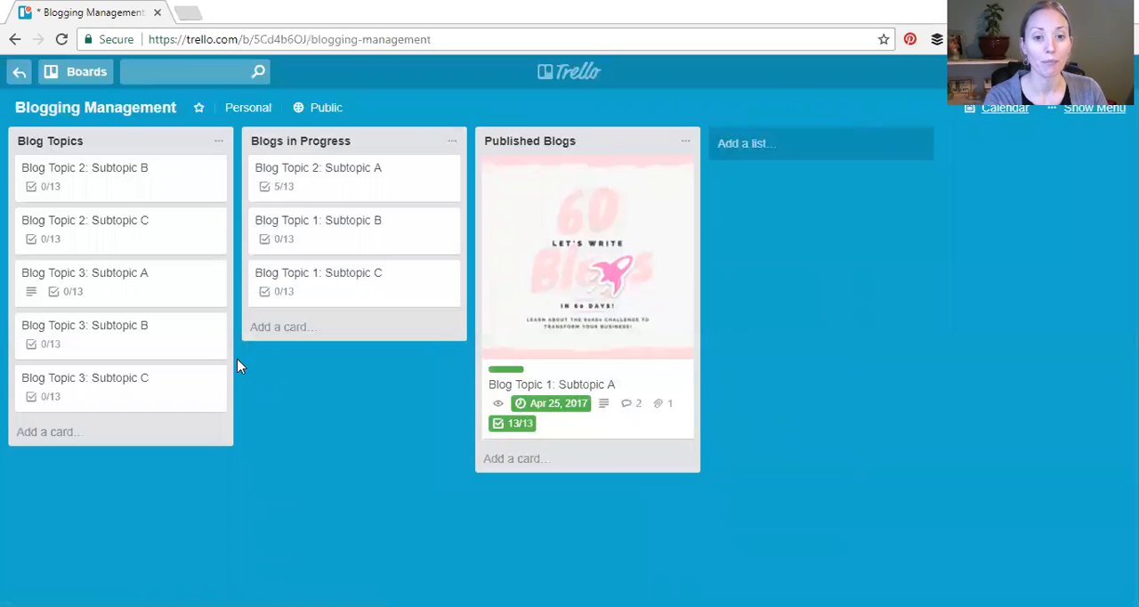
Add a card named "Example Card" to the Blogs in Progress list
left_click(313, 327)
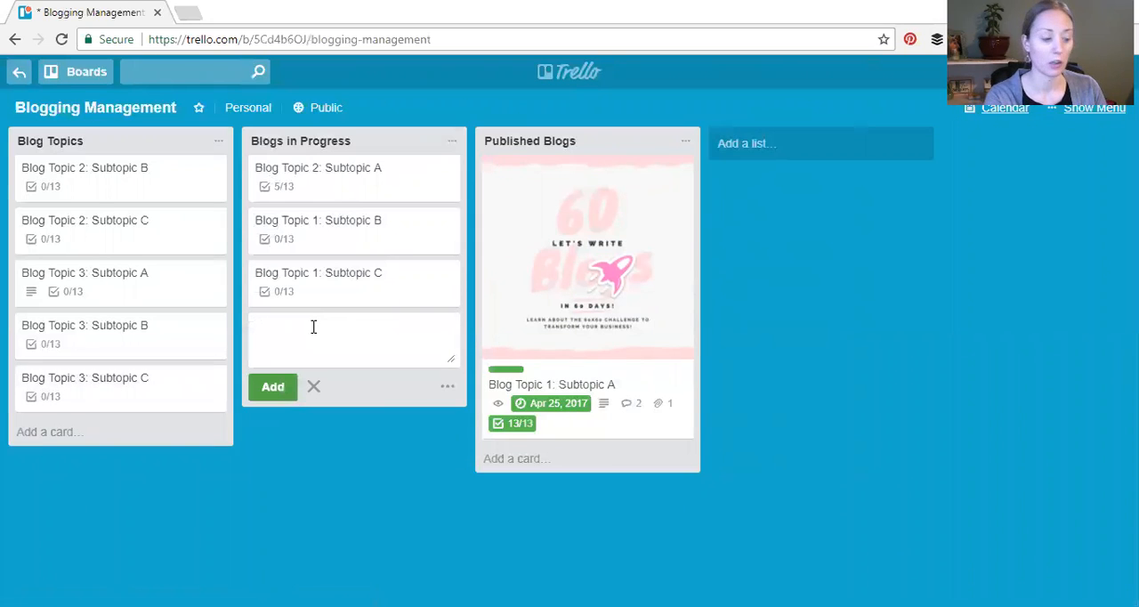
type("Exampl")
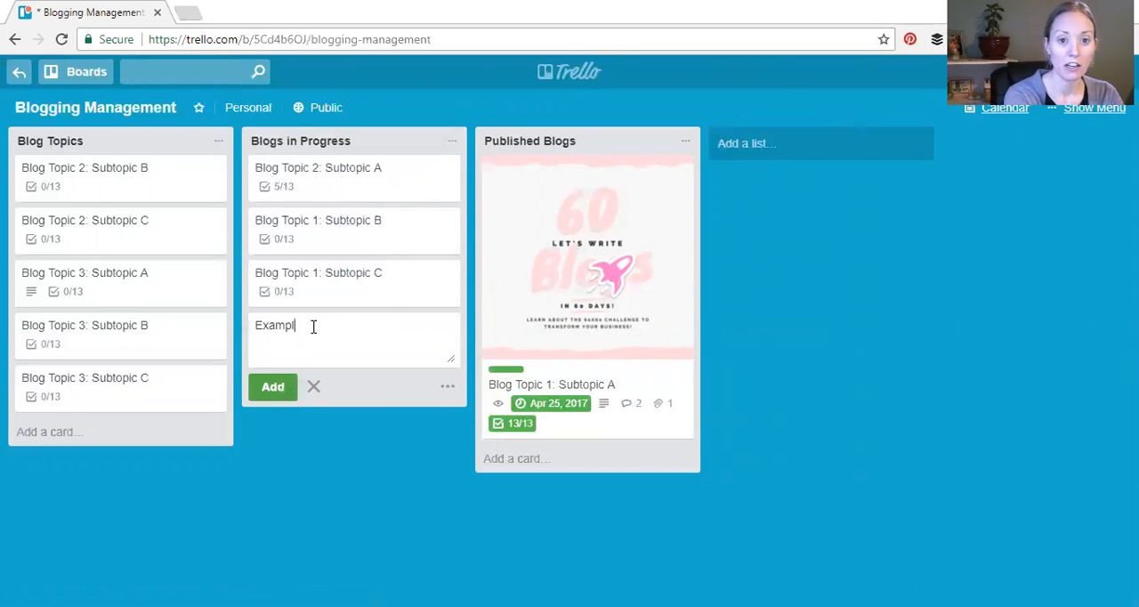
type("e Card")
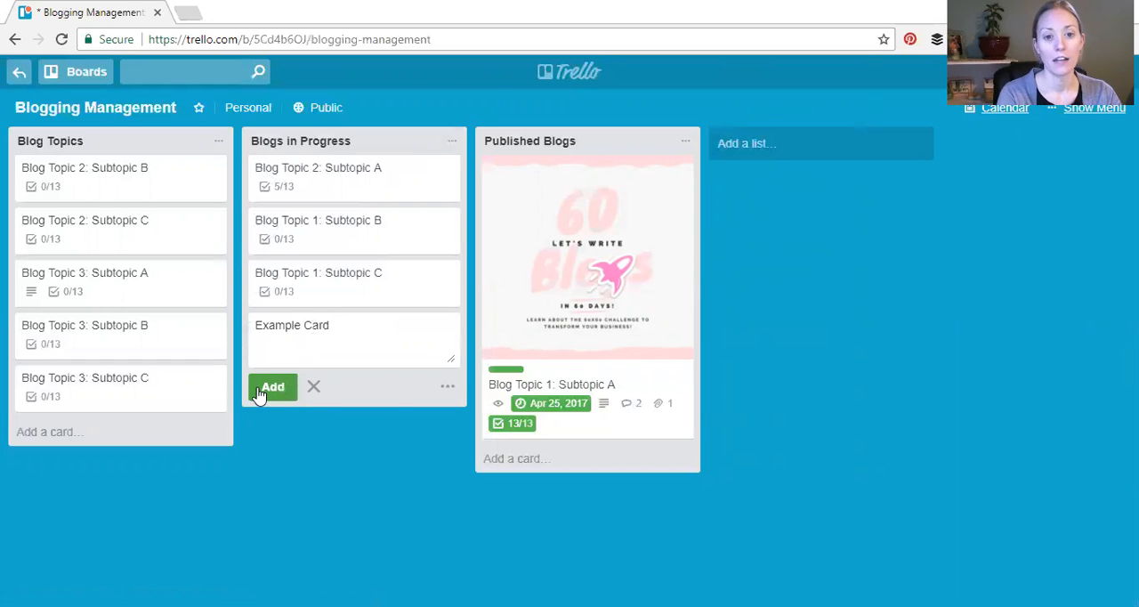
left_click(271, 388)
Open the Example Card and save "Add info here" as its description
left_click(362, 328)
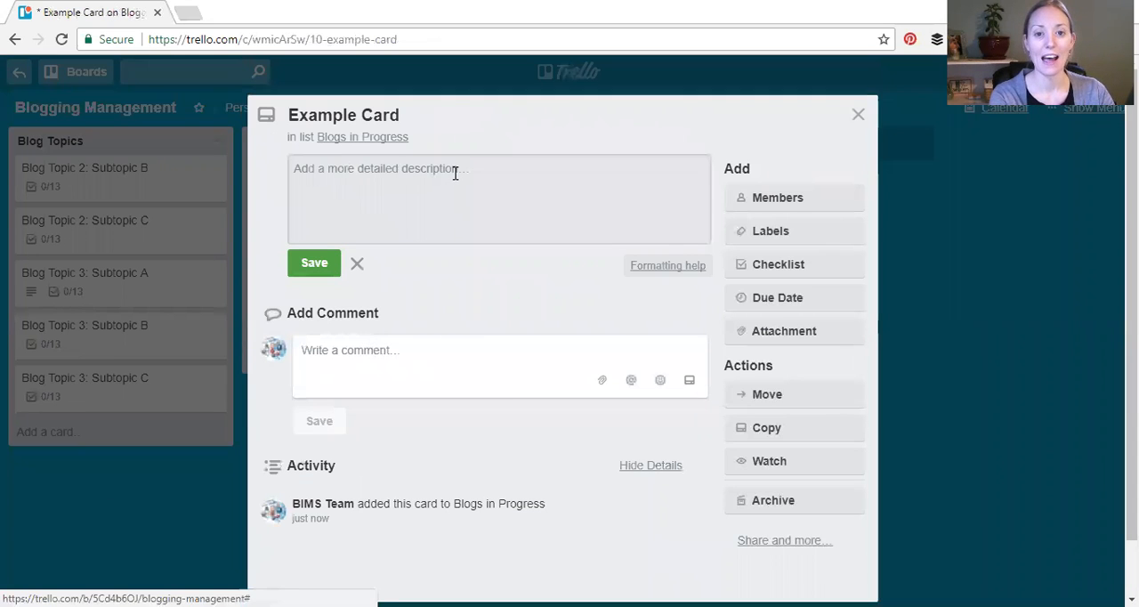
type("Add in")
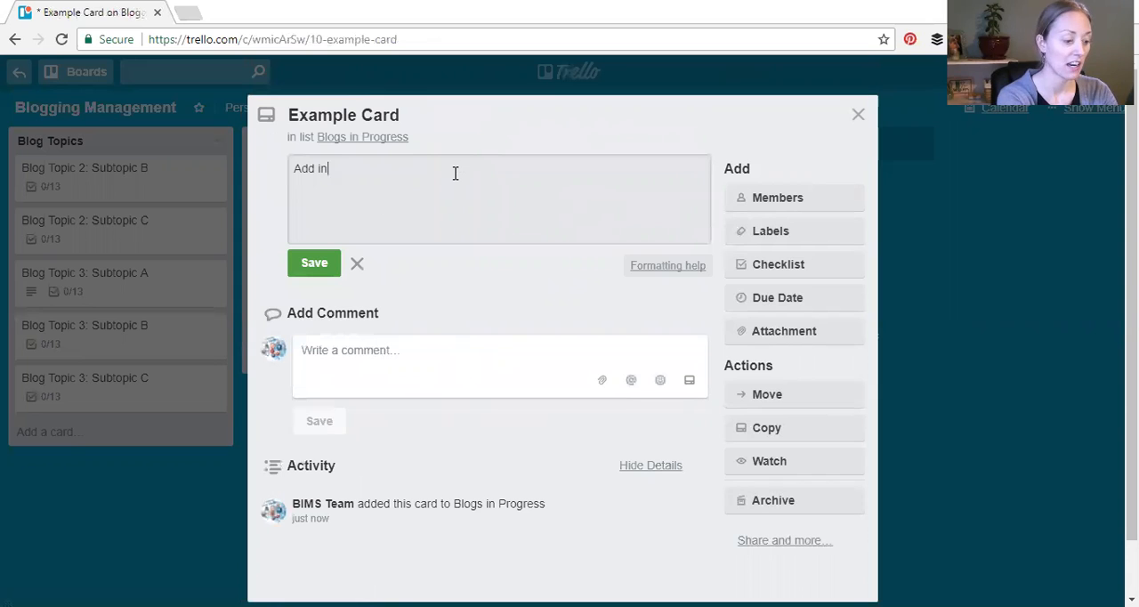
type("fo here")
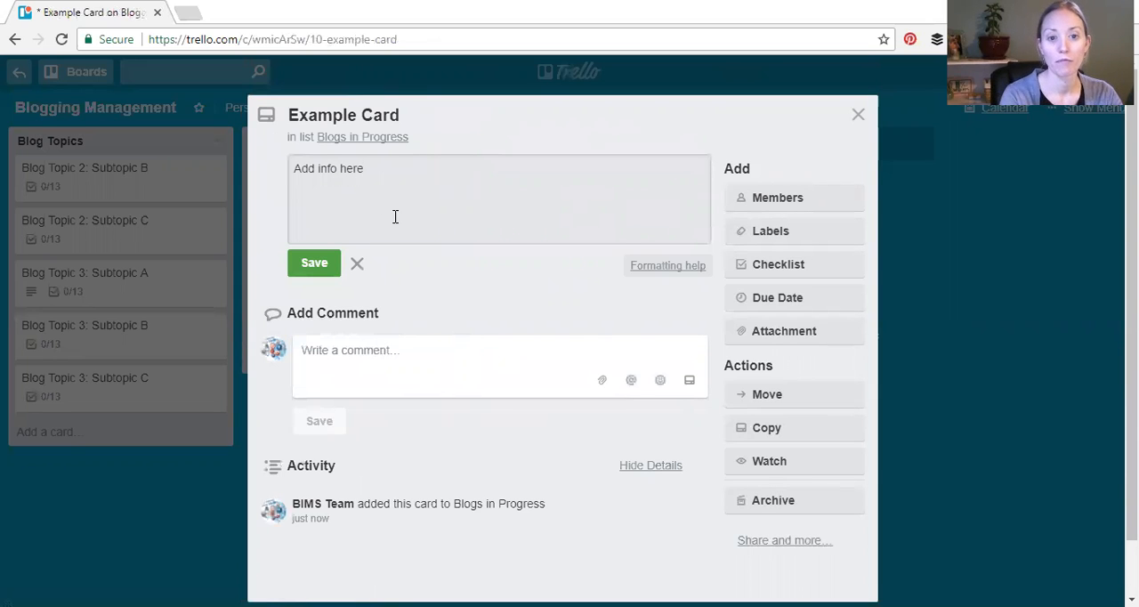
left_click(315, 262)
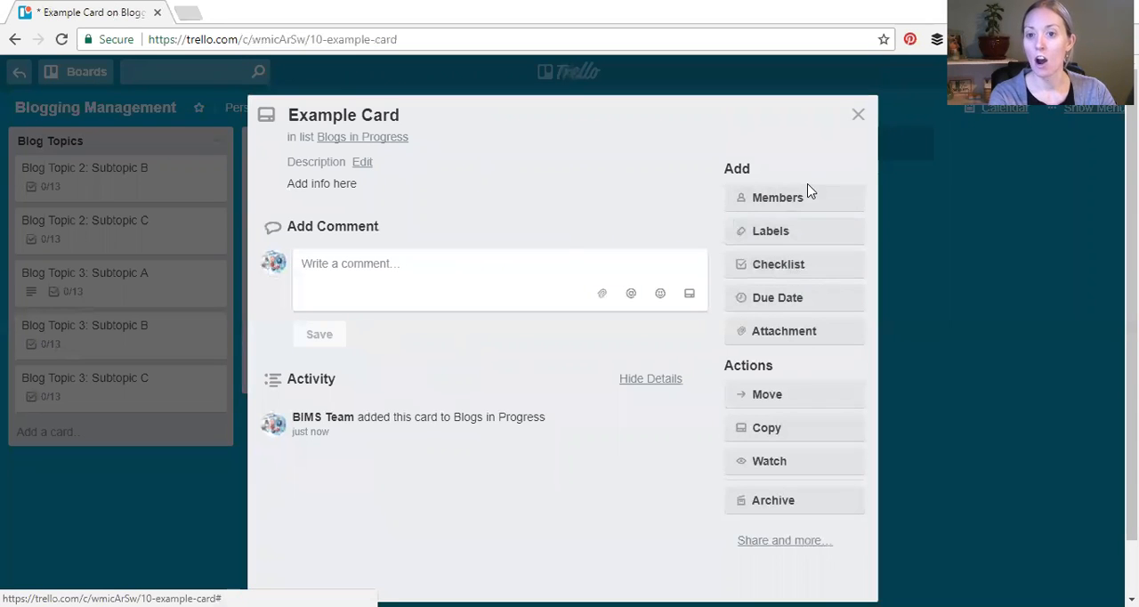
Add a checklist titled "New Checklist Example" to the card without copying items from another checklist
left_click(810, 275)
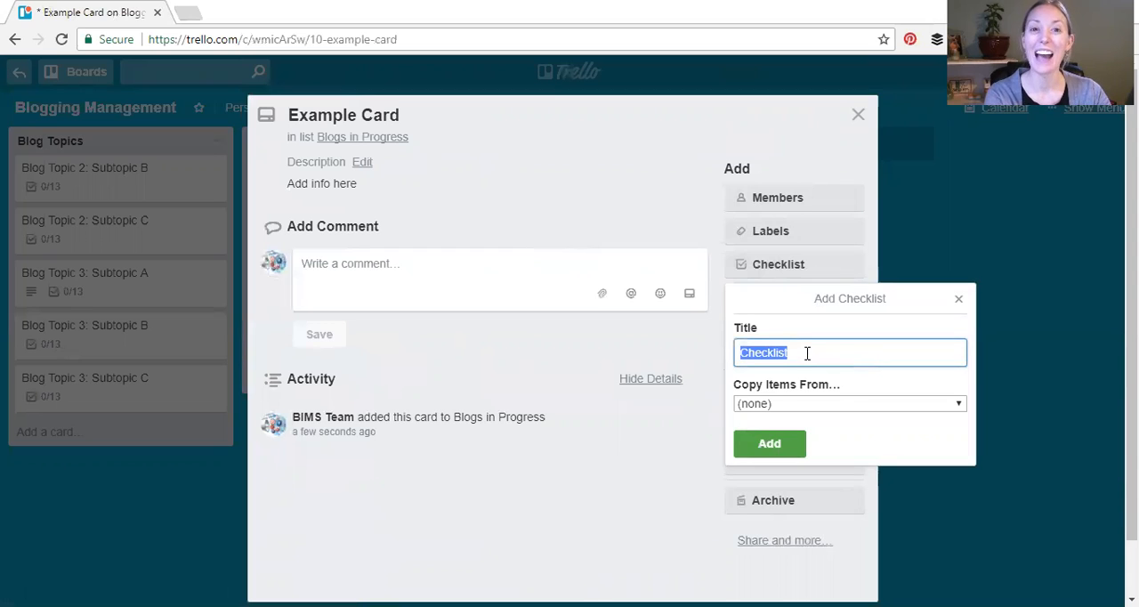
type("New Checklist Example")
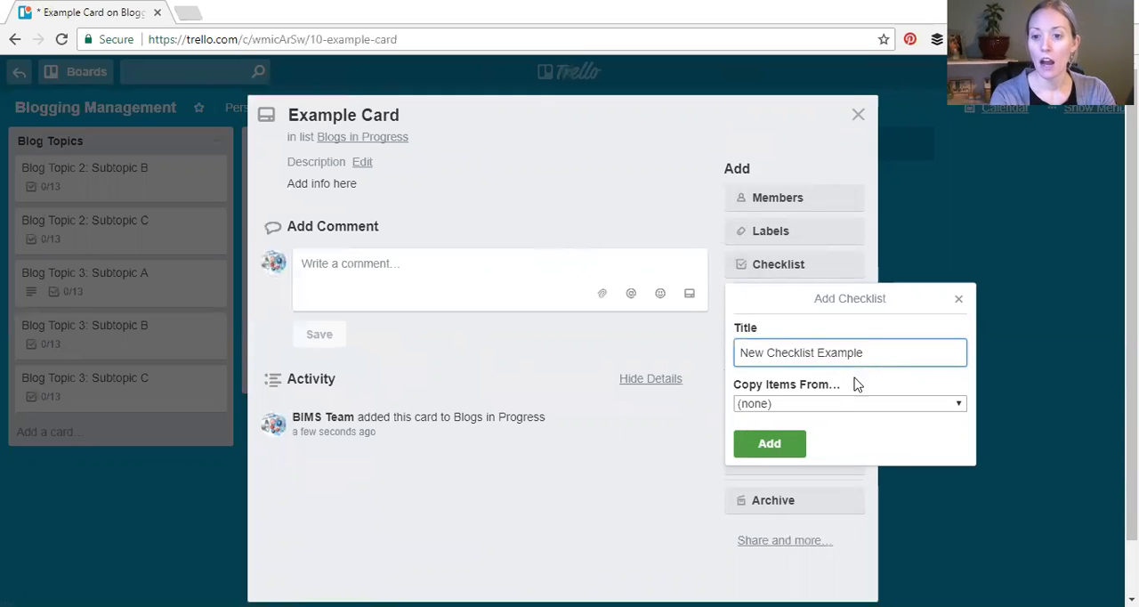
left_click(890, 405)
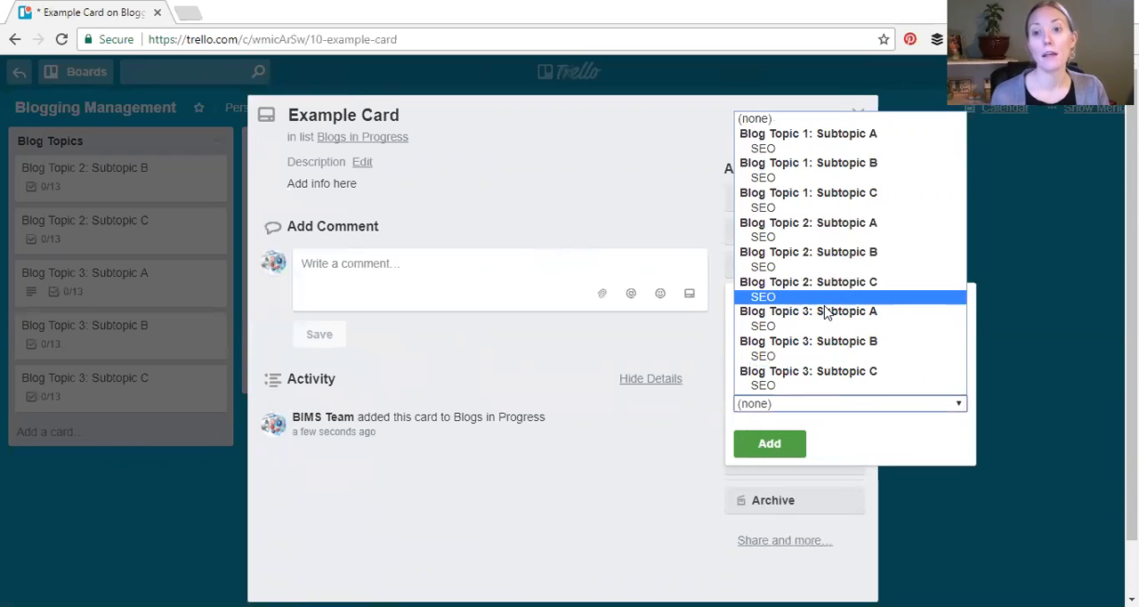
left_click(910, 432)
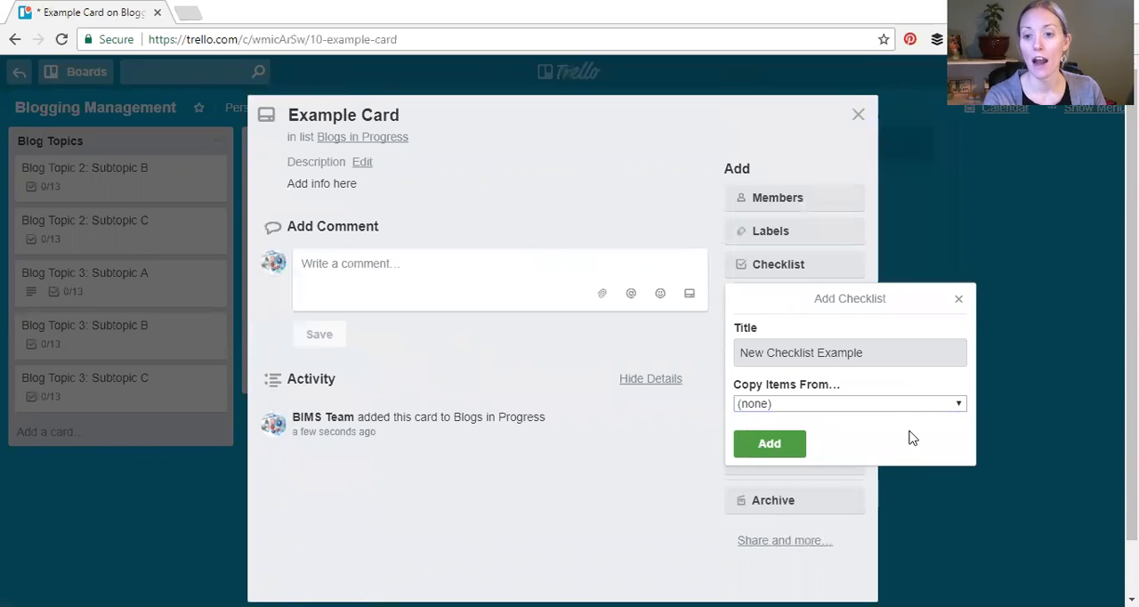
left_click(766, 441)
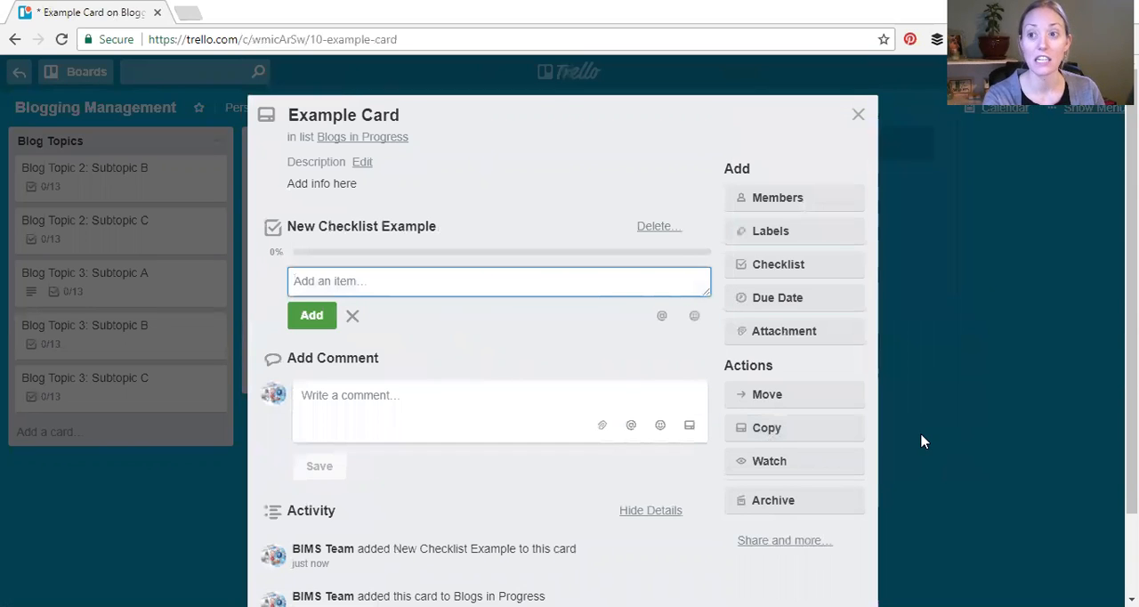
Add the items "Call client" and "Enter client in CRM" to New Checklist Example
type("Ad")
key("BackSpace")
type("Call")
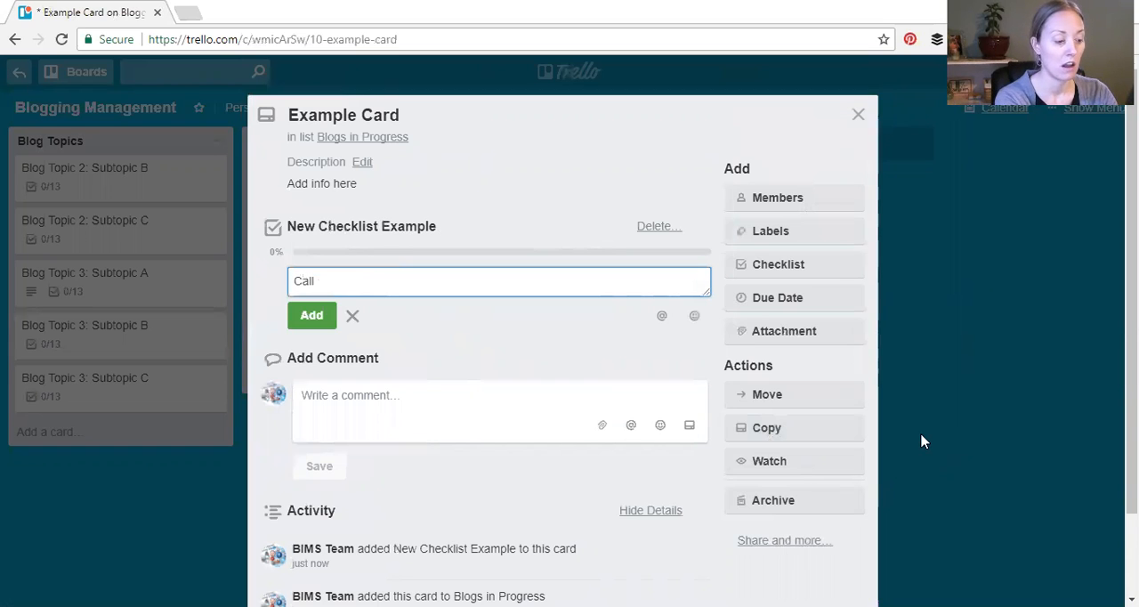
type(" client")
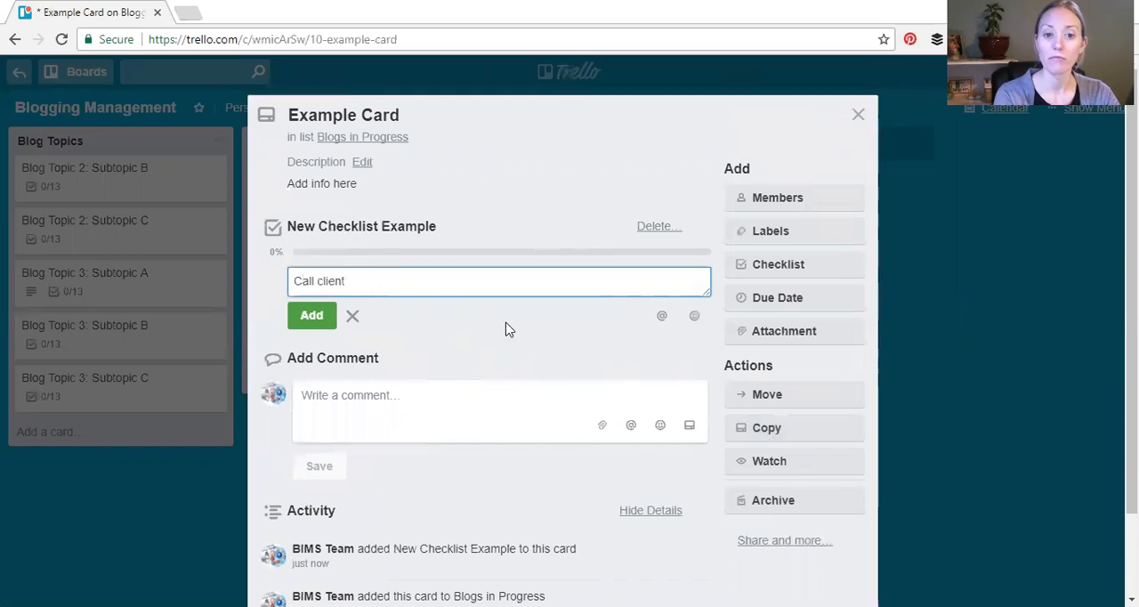
left_click(310, 319)
type("Enter client in CRM")
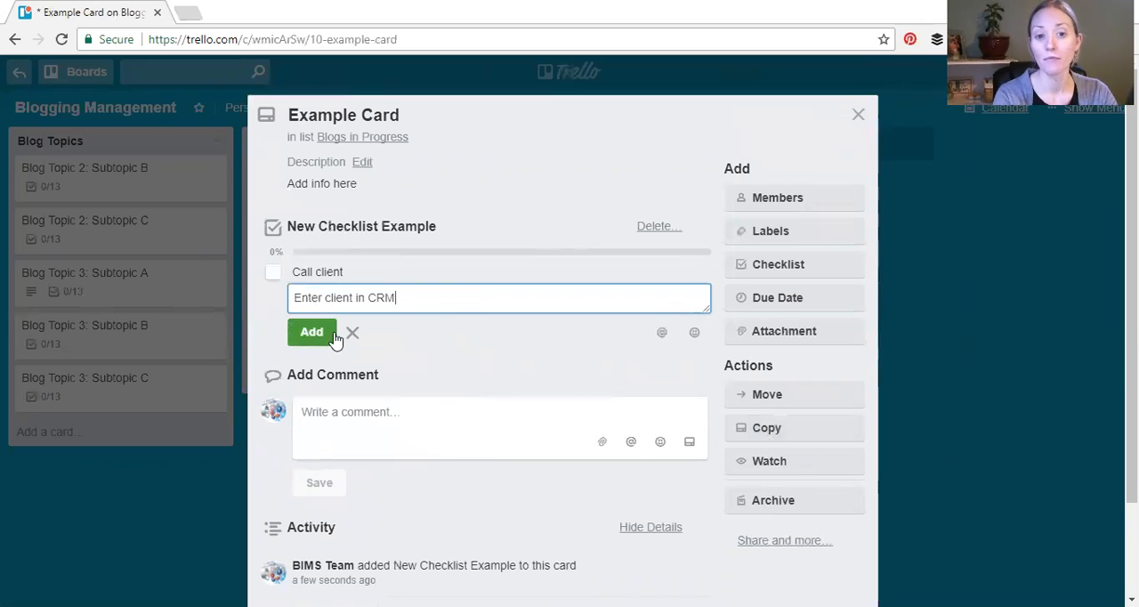
left_click(313, 334)
Add the items "Send welcome packet" and "Quickbooks for Invoice" to New Checklist Example
type("Se")
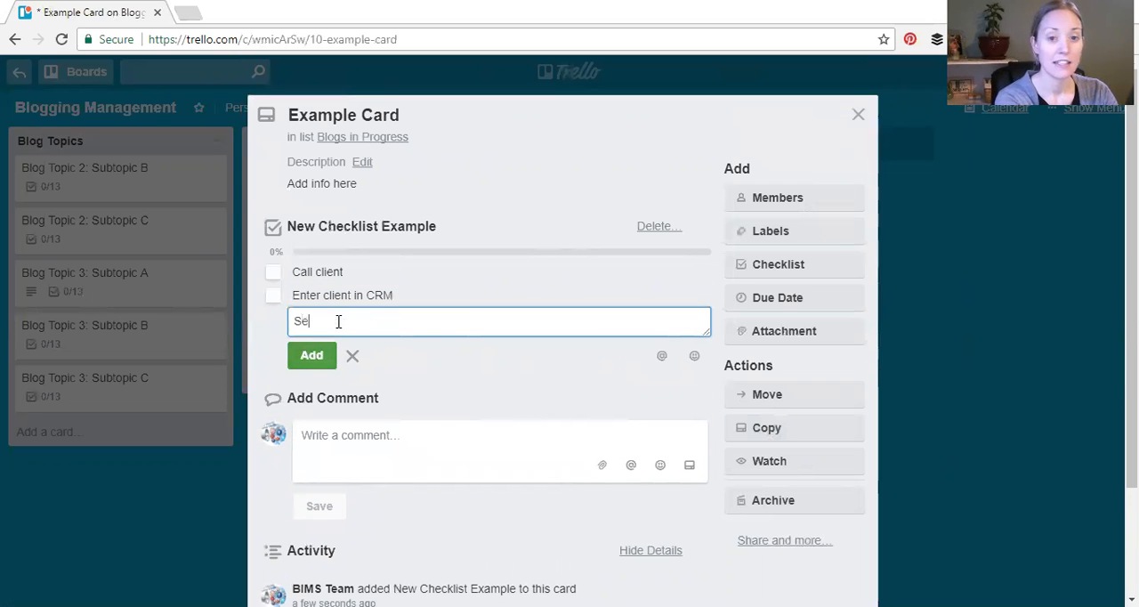
type("nd welcome packet")
left_click(307, 356)
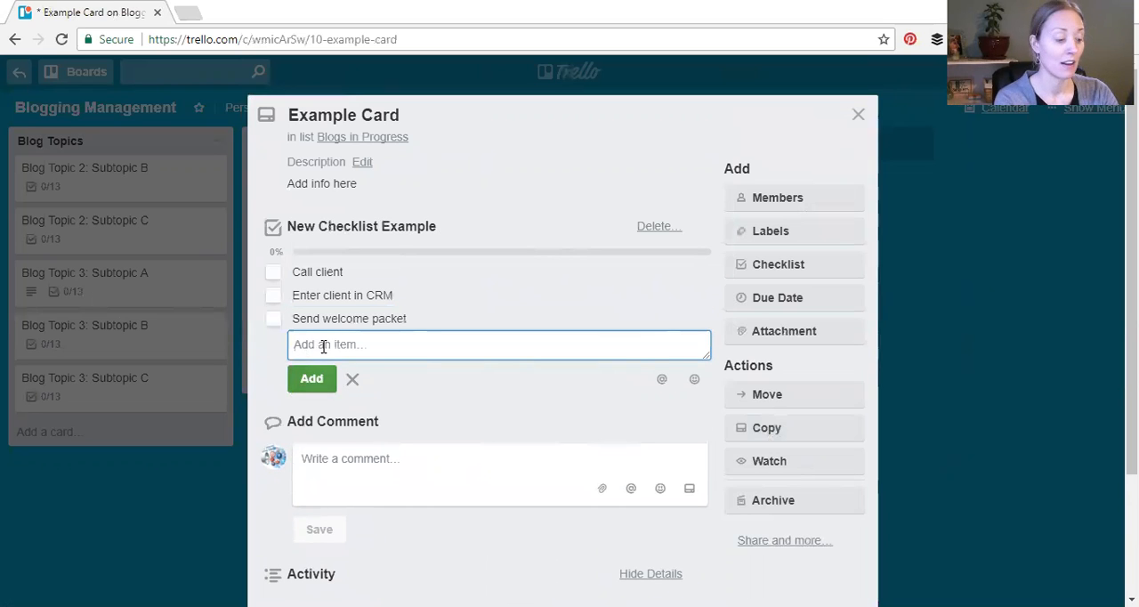
type("Quickbooks ffo")
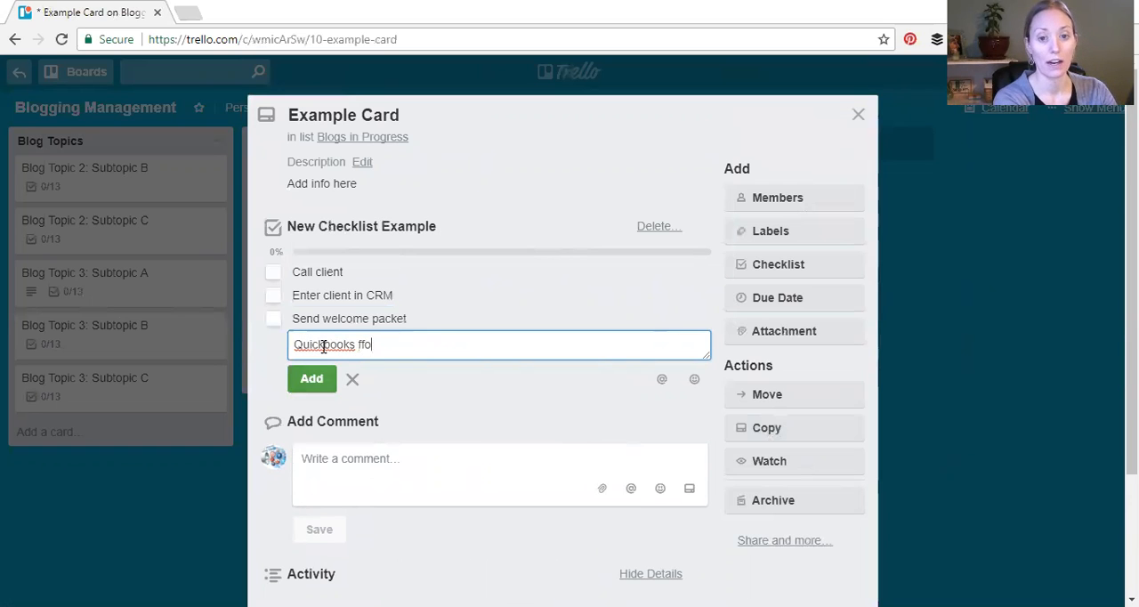
type("r Invoice")
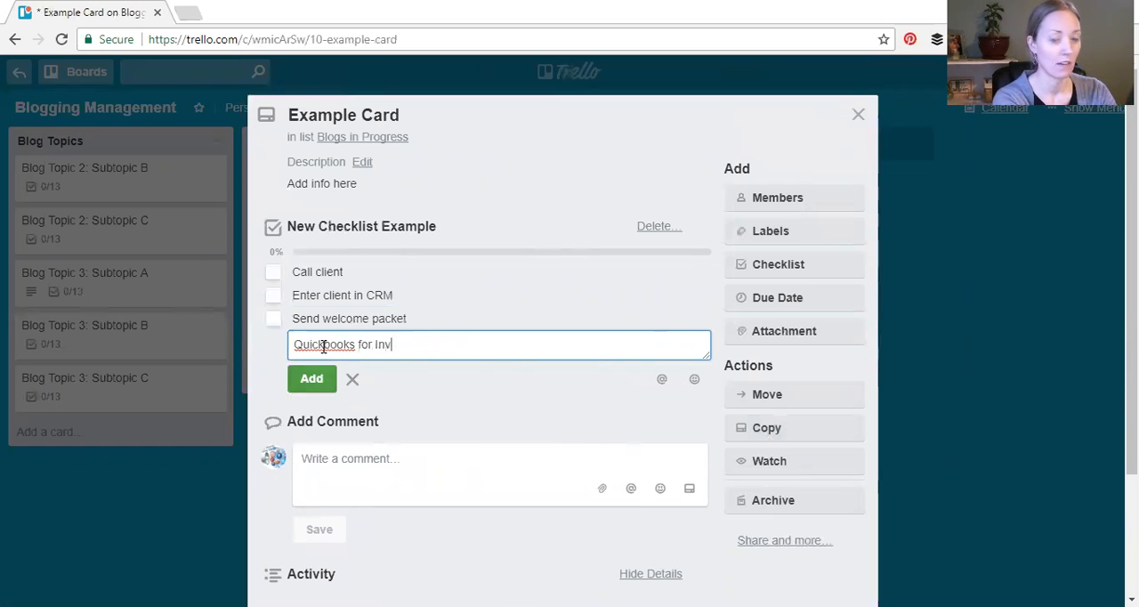
left_click(325, 385)
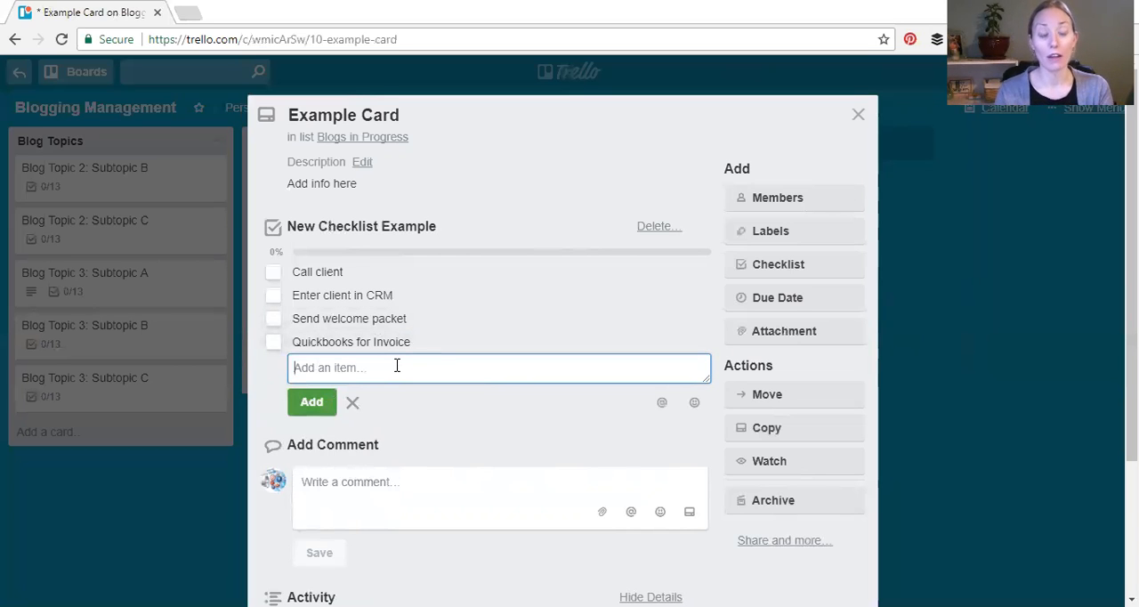
Check off Call client, Enter client in CRM and Send welcome packet in New Checklist Example
left_click(273, 272)
left_click(275, 298)
left_click(273, 318)
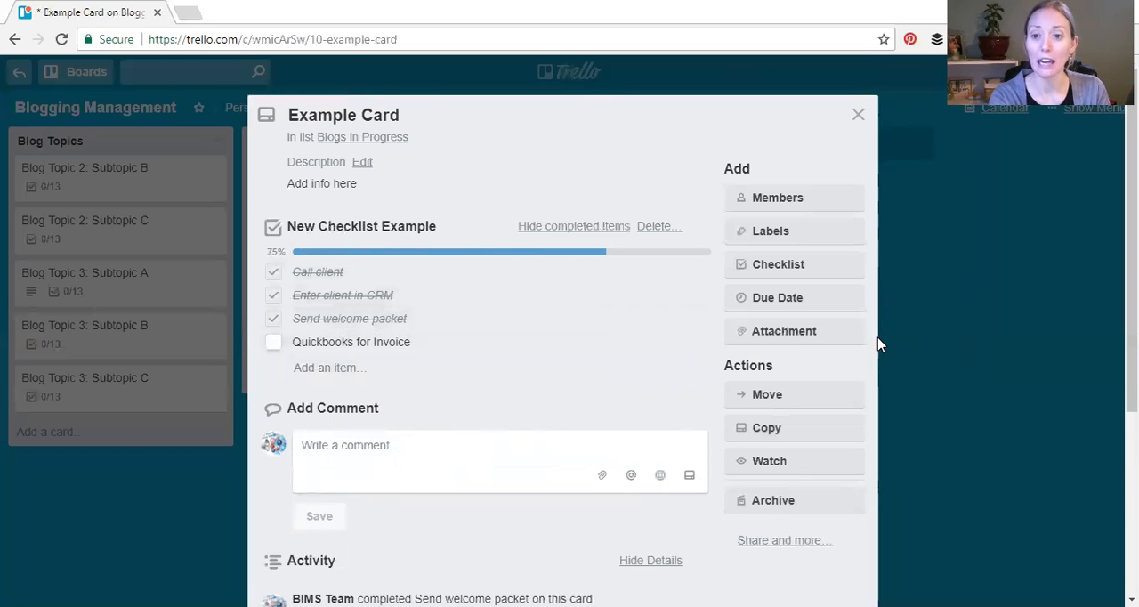
Add a second checklist to the Example Card by copying the items of an existing SEO checklist
left_click(834, 275)
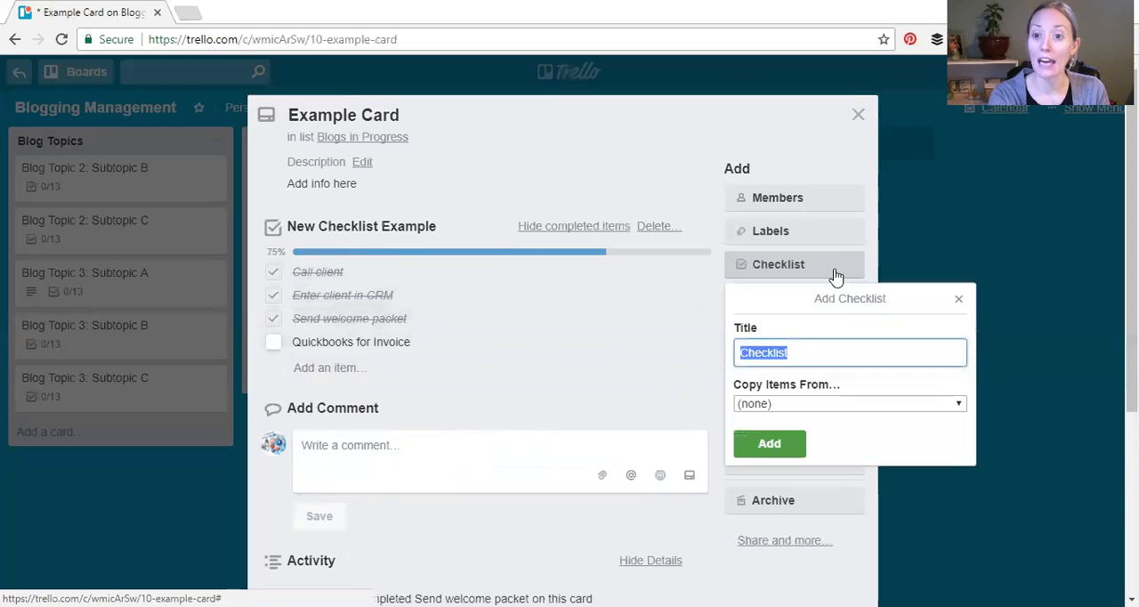
left_click(808, 405)
left_click(812, 372)
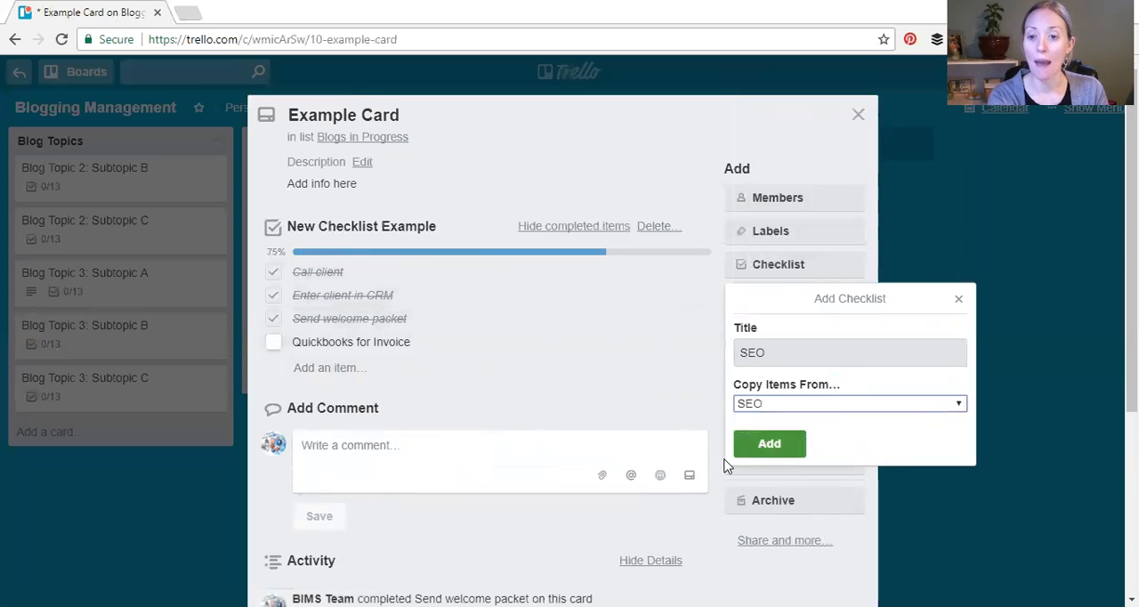
left_click(787, 443)
scroll(422, 325, "down", 1)
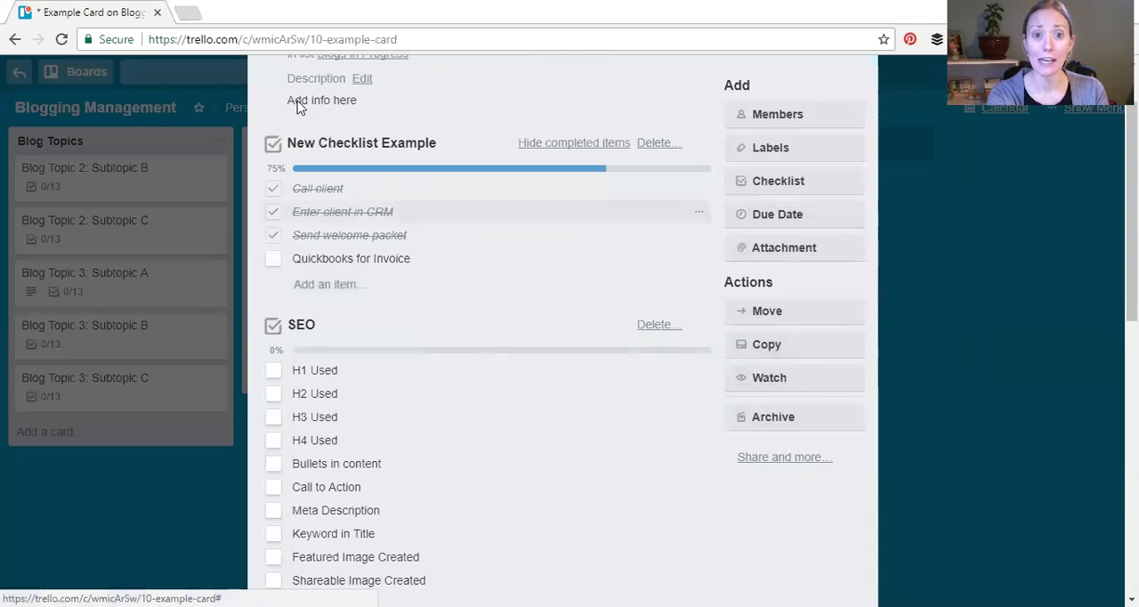
Set the Example Card's due date to 1/31/2018 at 12:00 PM and save it
scroll(1015, 296, "up", 1)
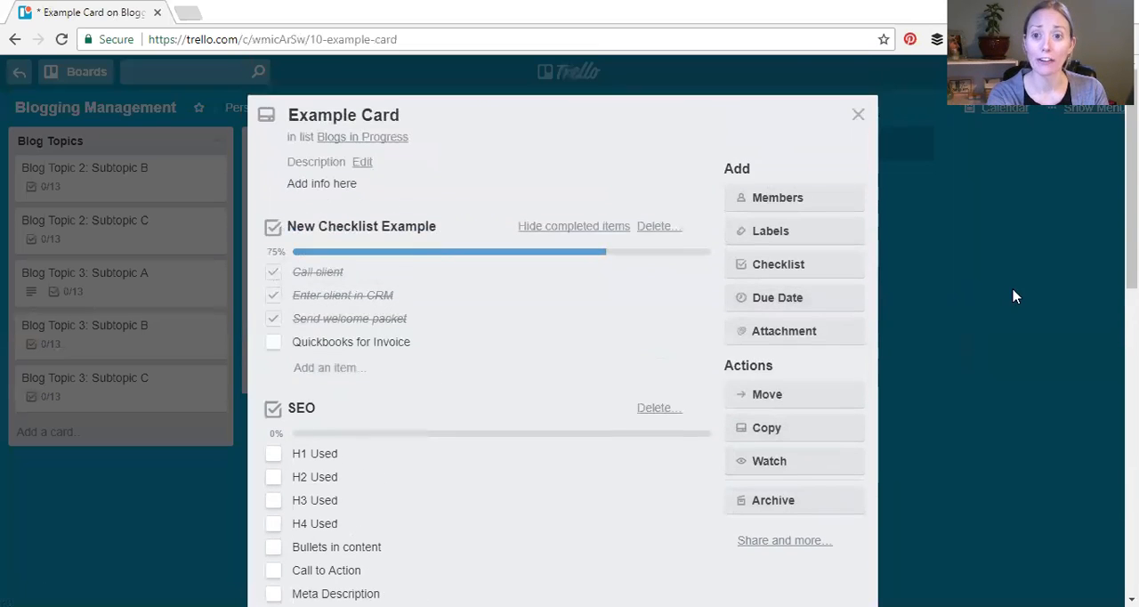
left_click(800, 298)
left_click(849, 472)
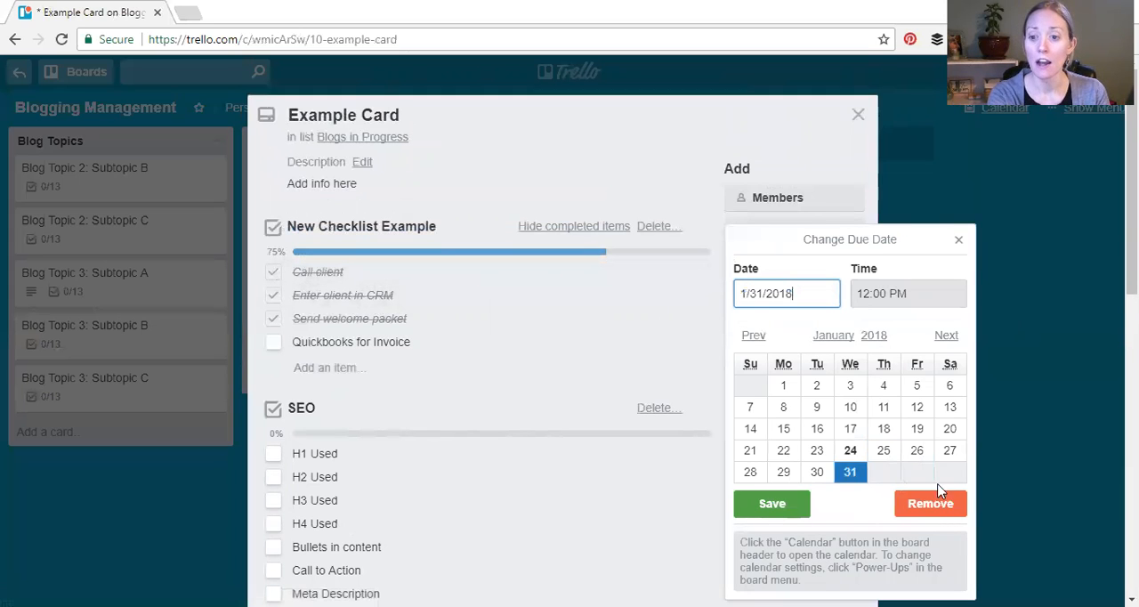
left_click(771, 503)
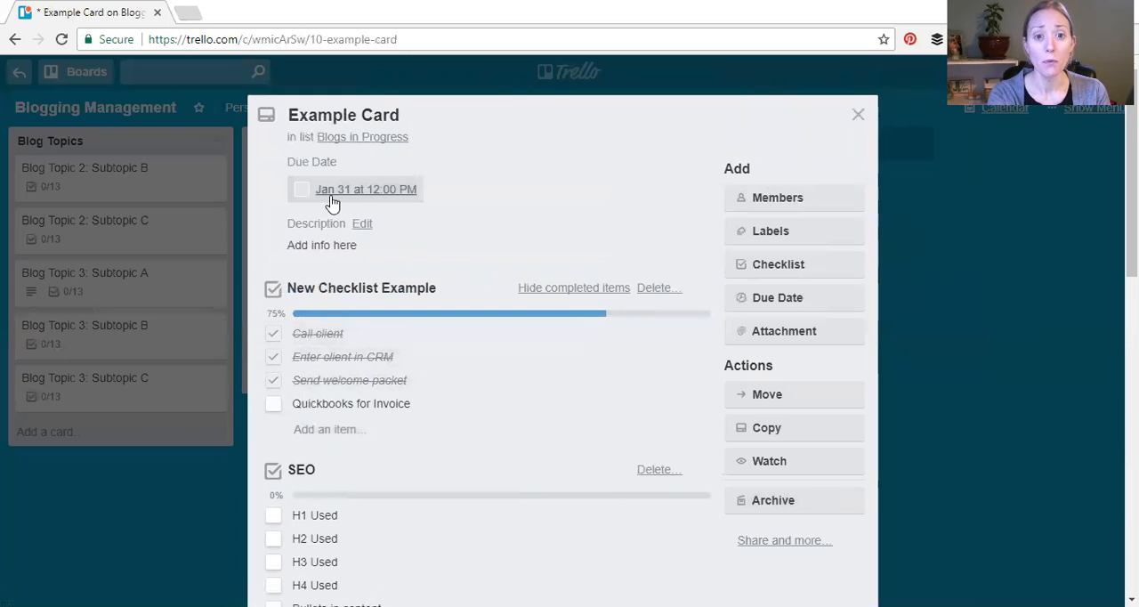
Change the Example Card's due date to 1/9/2018, save it, and close the card to return to the board
left_click(381, 192)
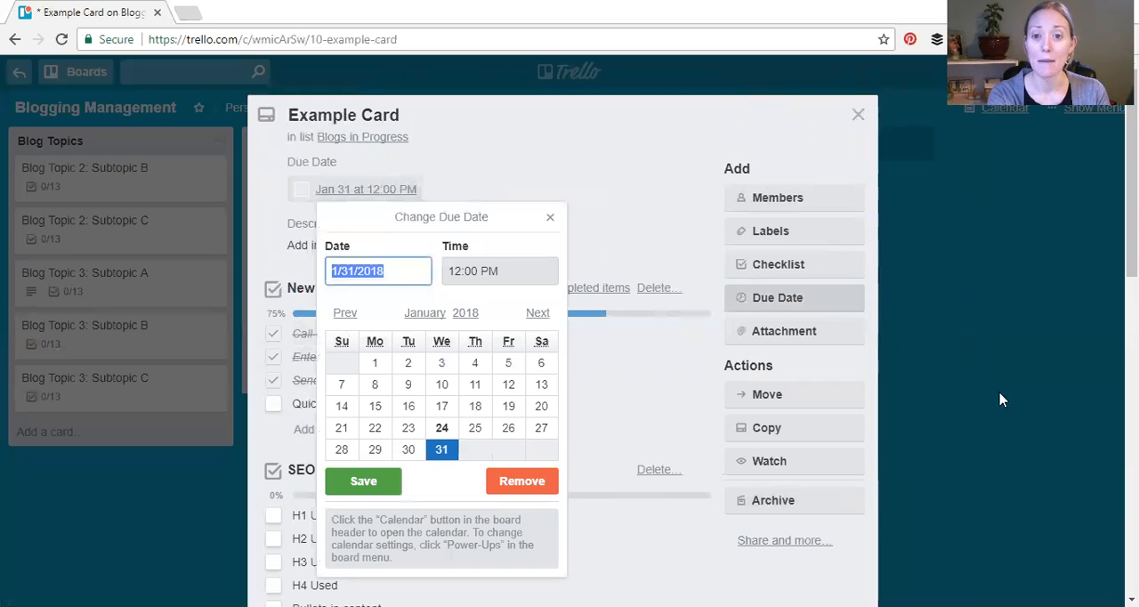
left_click(410, 384)
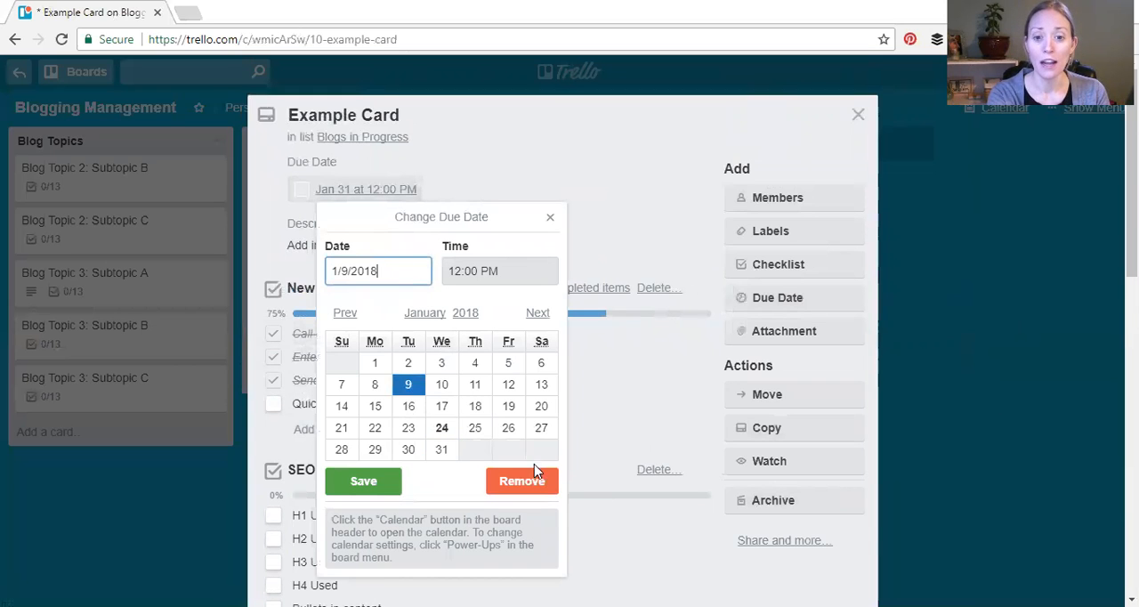
left_click(363, 480)
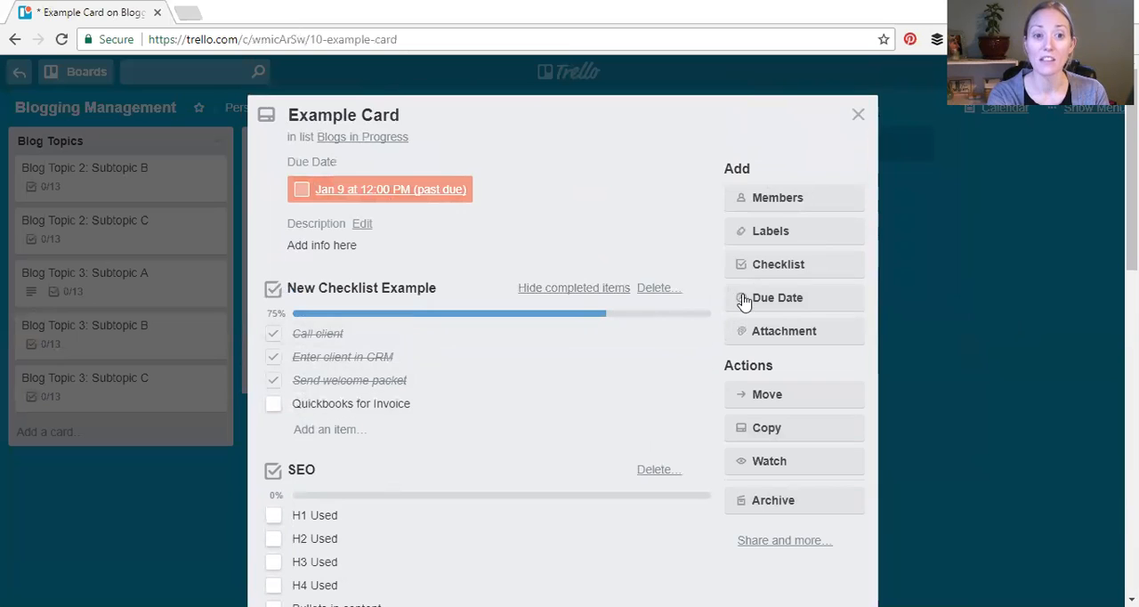
scroll(800, 196, "down", 6)
scroll(792, 178, "up", 5)
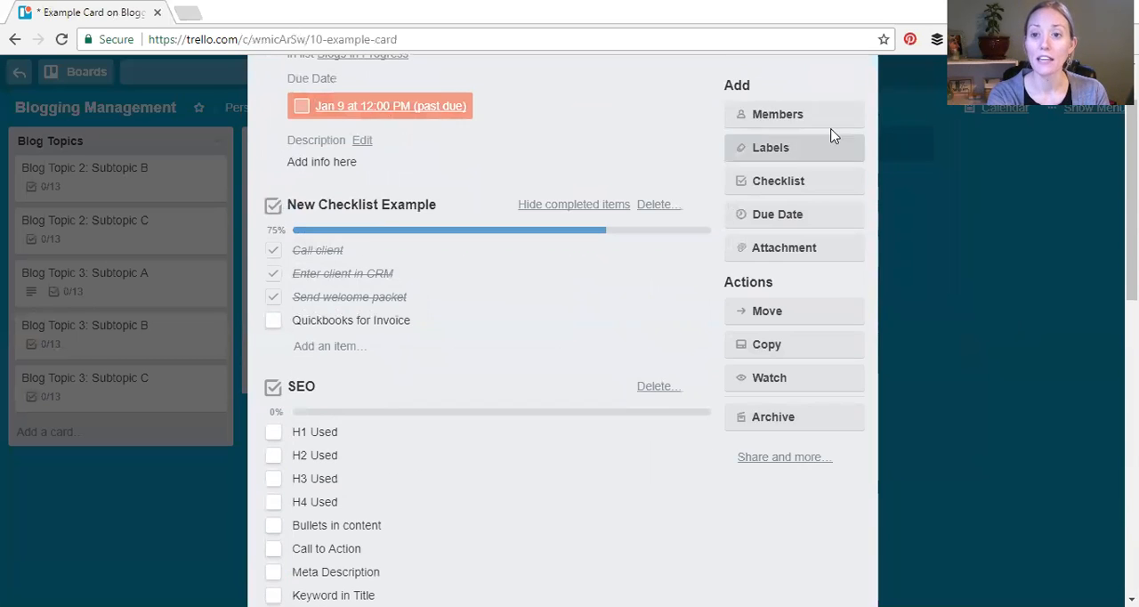
scroll(855, 112, "up", 1)
left_click(858, 117)
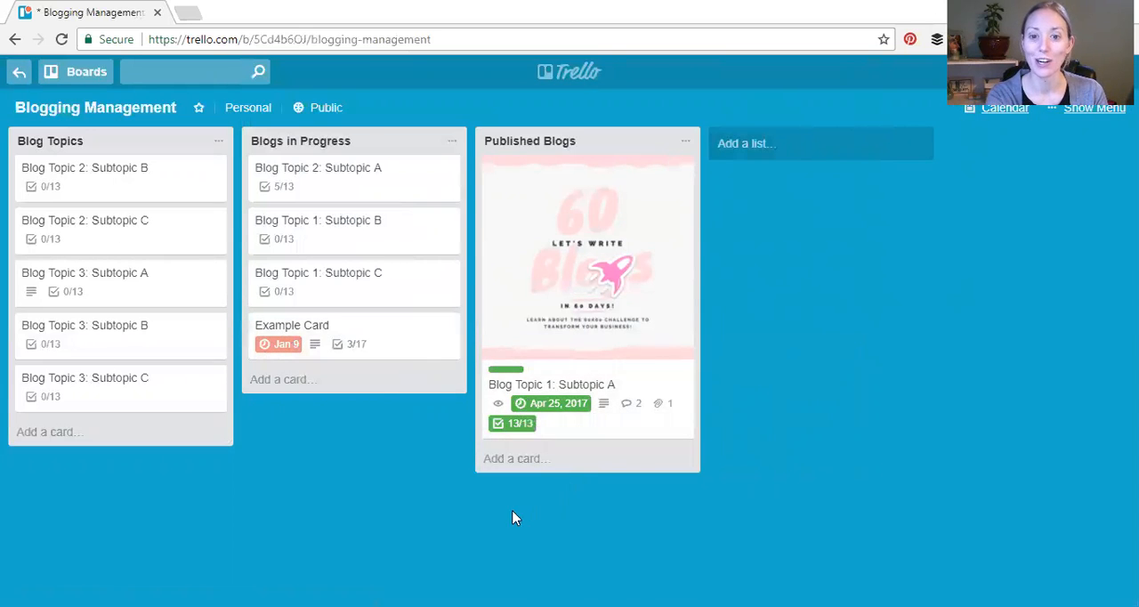
Reopen the Example Card and view the labels and members available for it without assigning any
left_click(376, 343)
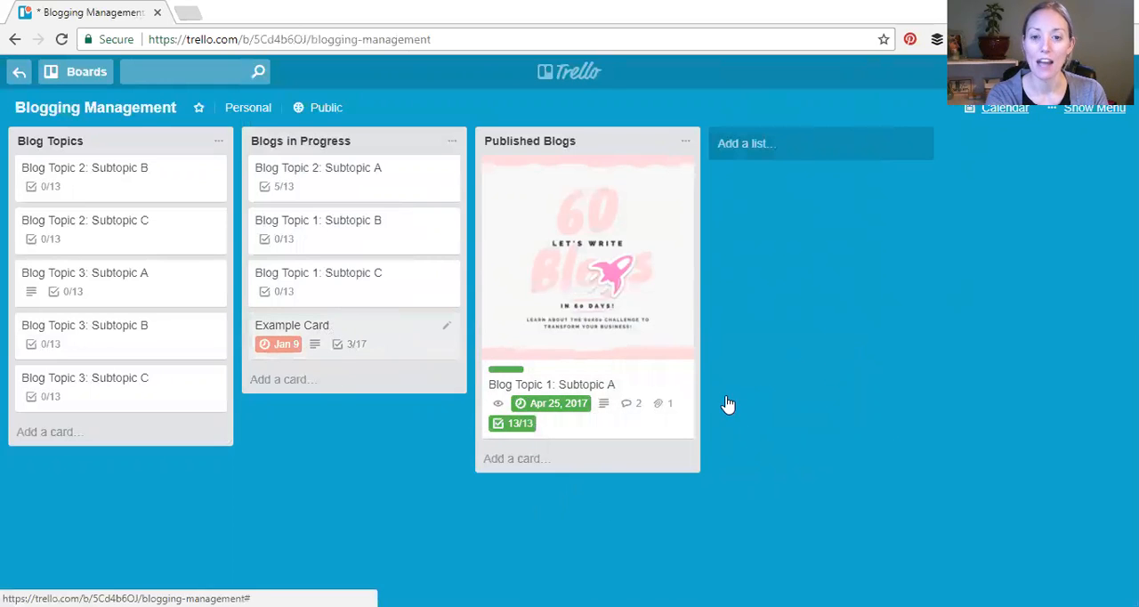
left_click(804, 230)
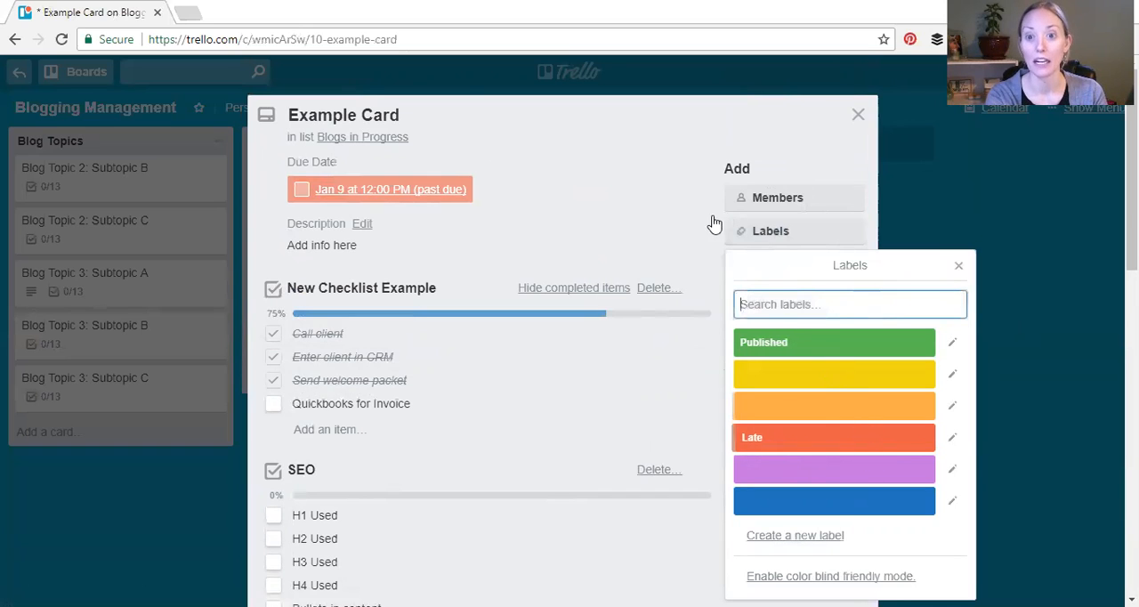
left_click(682, 197)
left_click(774, 209)
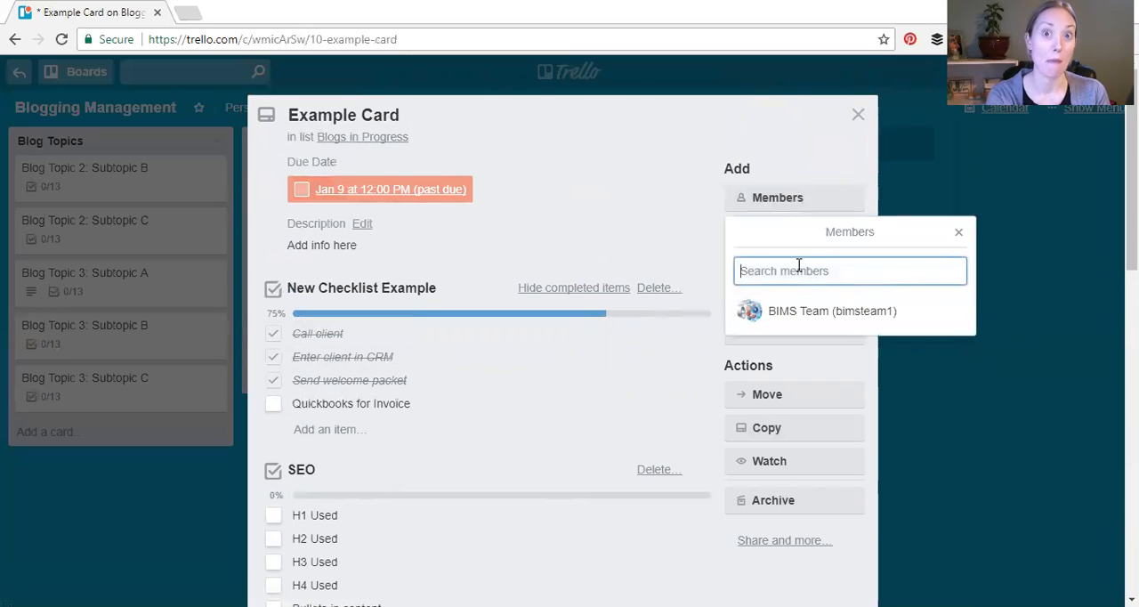
left_click(717, 119)
left_click(659, 172)
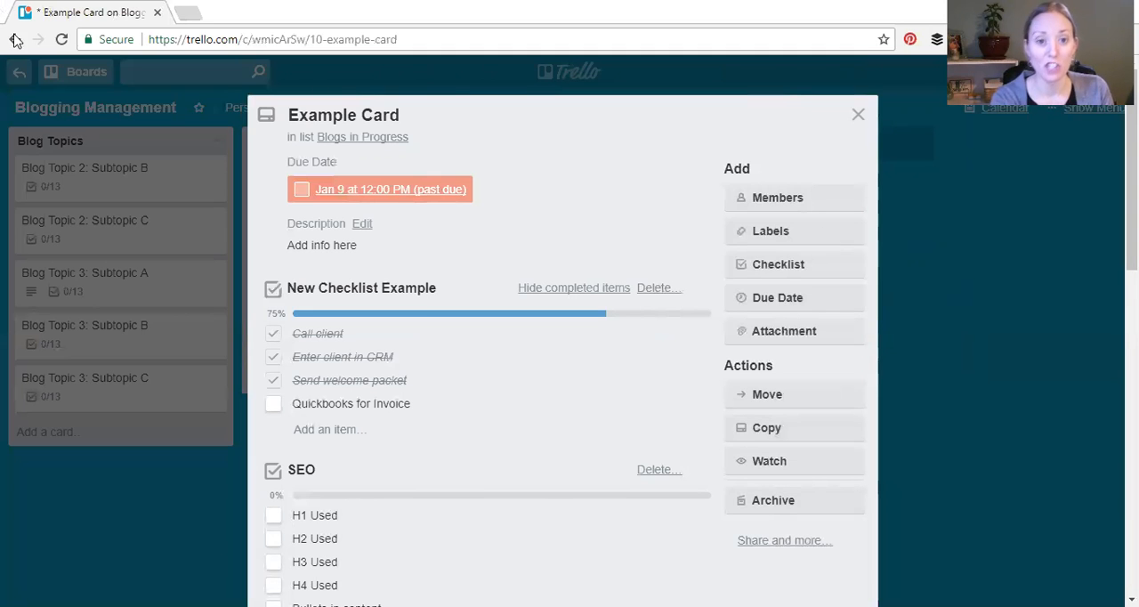
scroll(458, 302, "down", 3)
scroll(459, 306, "up", 3)
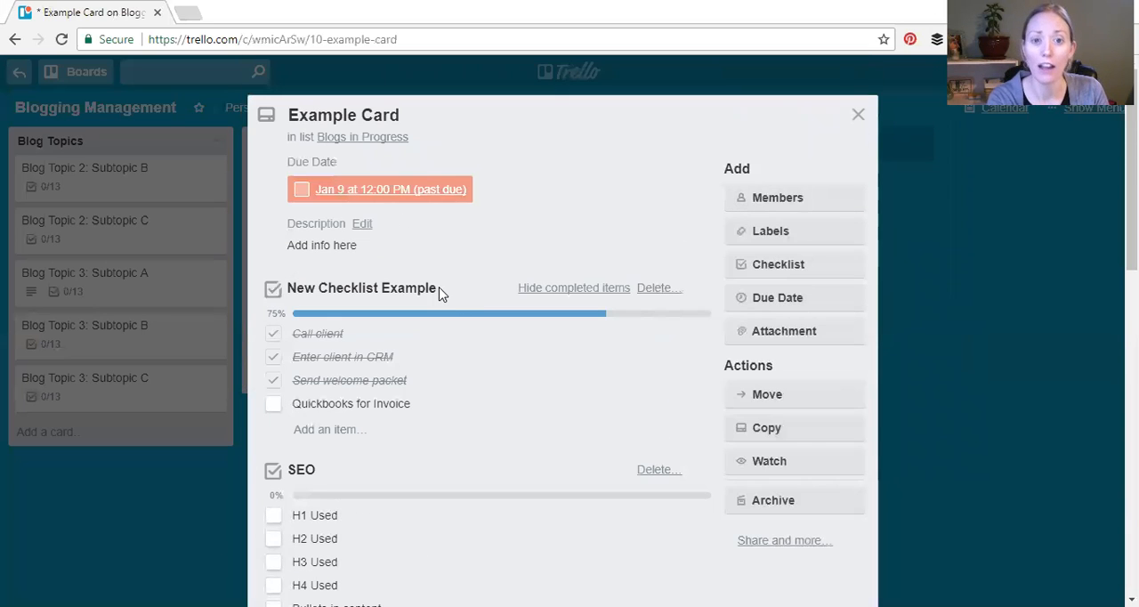